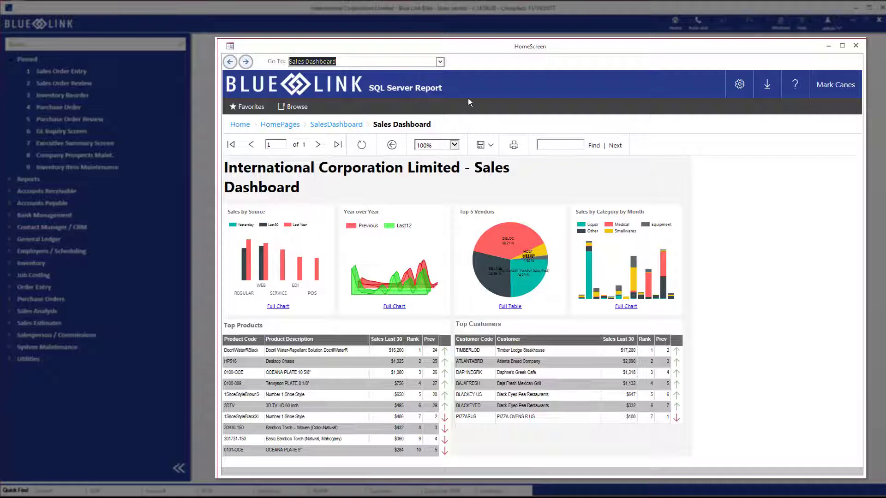
Open the HomeScreen's Go To dropdown to list the available dashboards.
{"action": "left_click", "coordinate": [442, 63]}
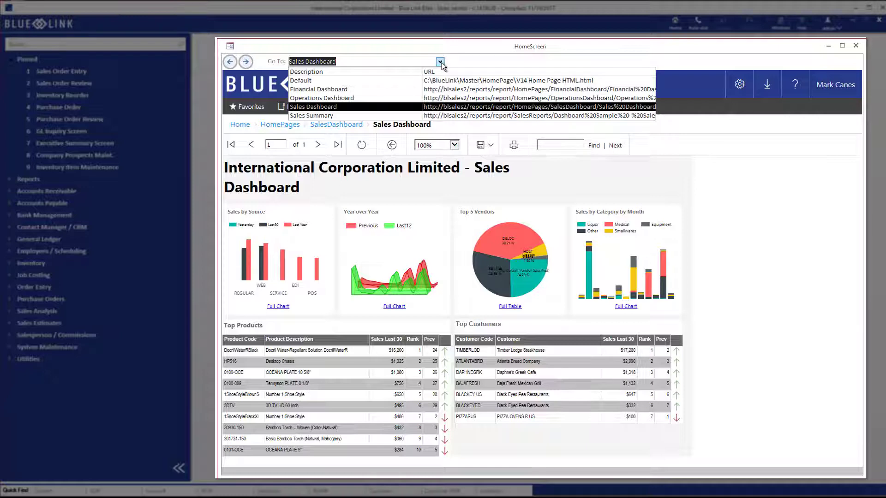
Close the Go To dashboard list so the Sales Dashboard stays showing.
{"action": "left_click", "coordinate": [441, 62]}
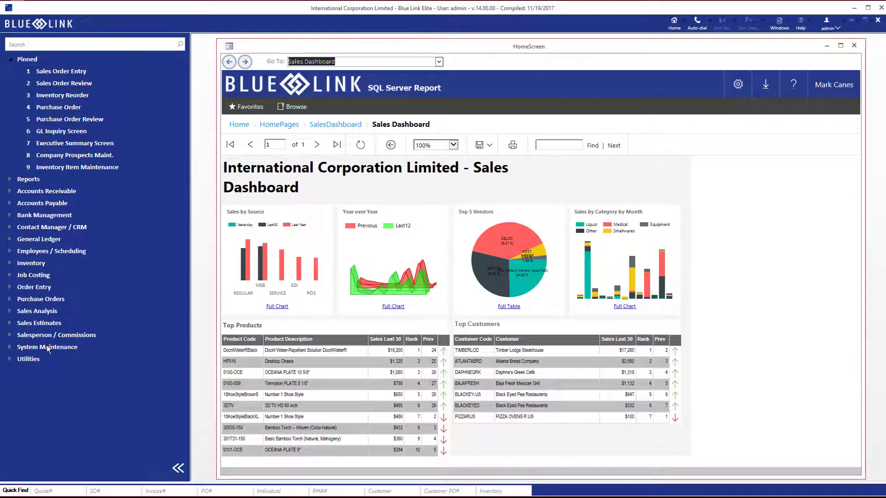
{"action": "left_click", "coordinate": [10, 240]}
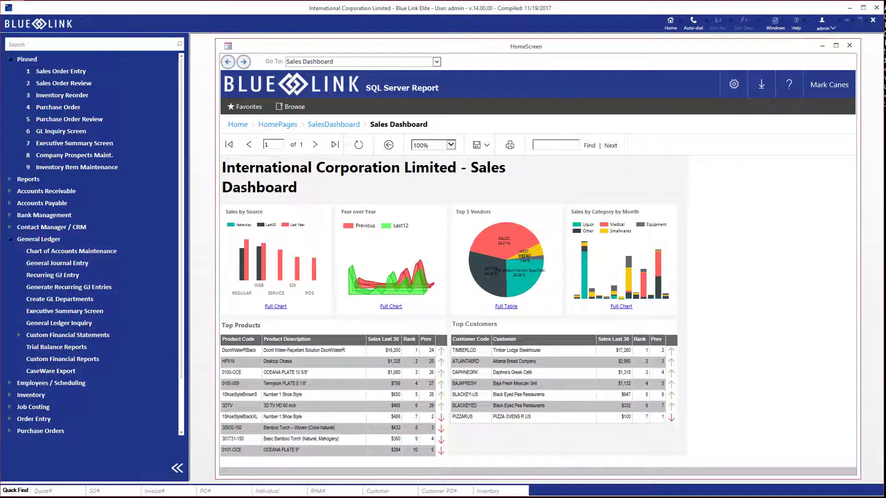
{"action": "left_click", "coordinate": [10, 240]}
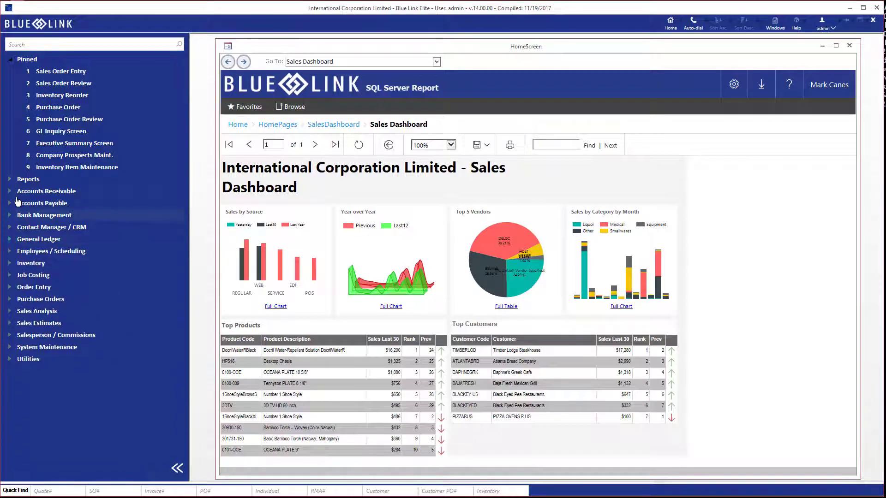
{"action": "left_click", "coordinate": [39, 45]}
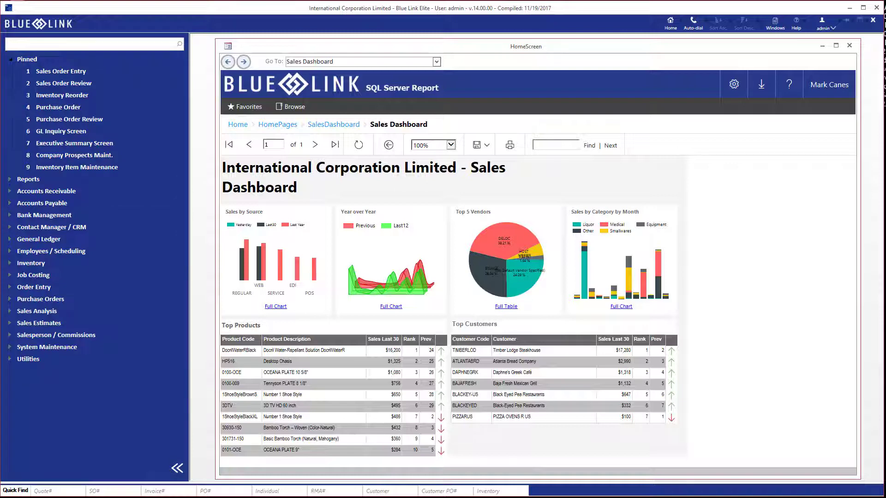
{"action": "type", "text": "jour"}
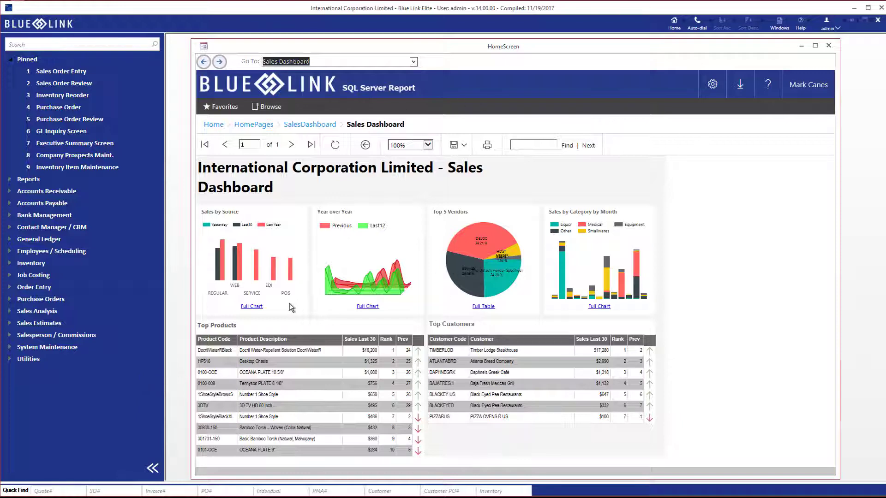
{"action": "left_click", "coordinate": [152, 469]}
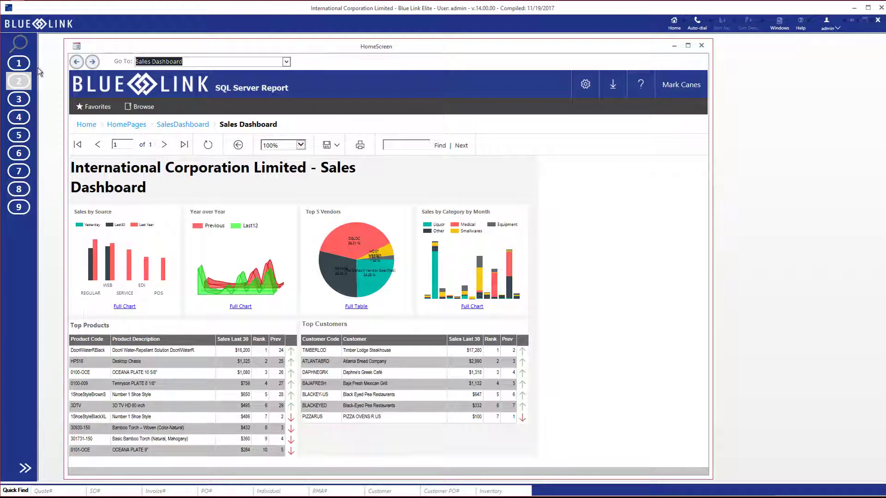
{"action": "left_click", "coordinate": [20, 43]}
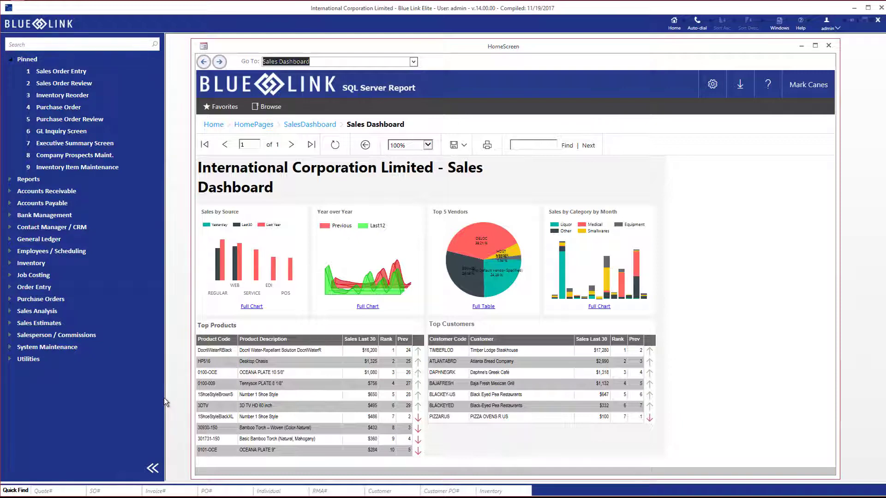
Narrow the sidebar, then move through Quick Find's quote, sales order and Customer fields.
{"action": "left_click_drag", "start_coordinate": [163, 399], "coordinate": [162, 460]}
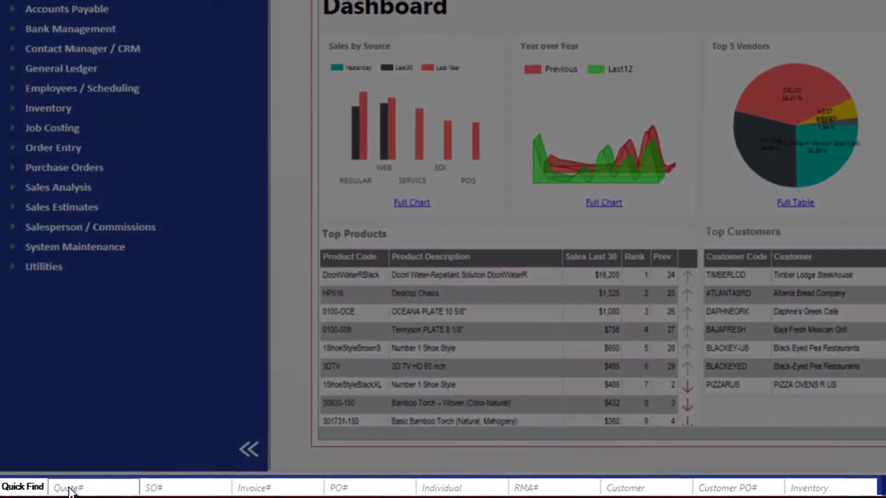
{"action": "left_click", "coordinate": [70, 489]}
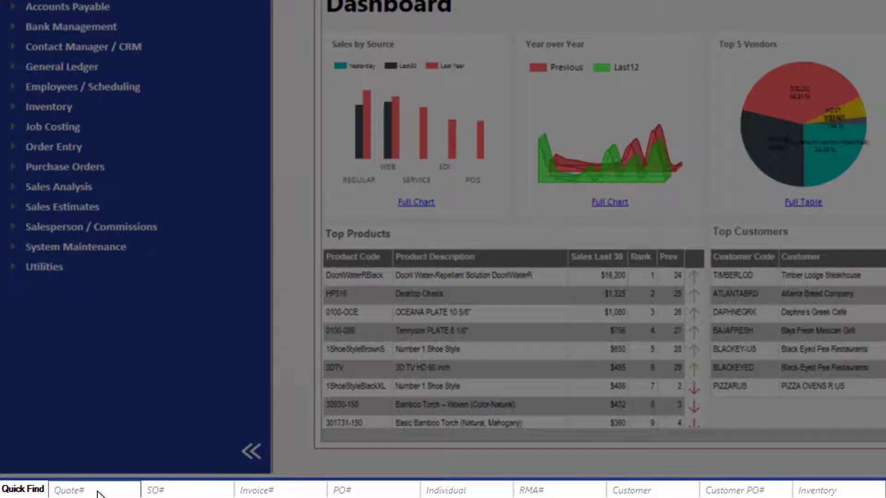
{"action": "left_click", "coordinate": [177, 491]}
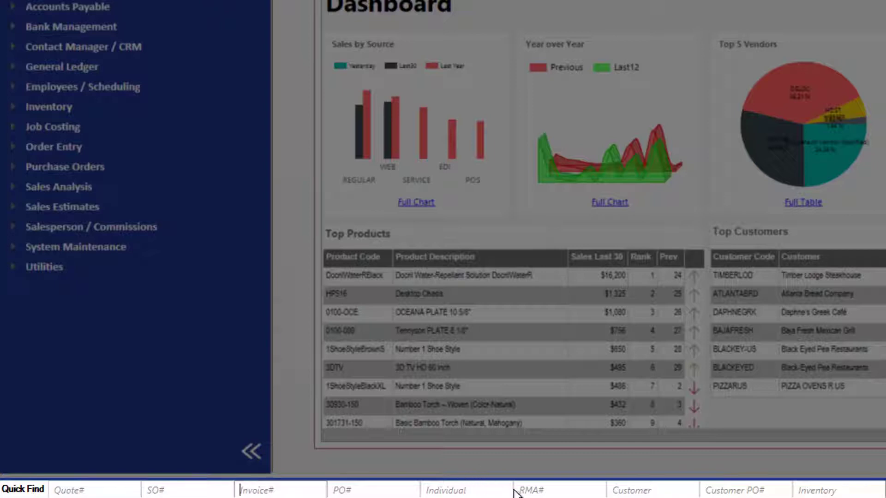
{"action": "left_click", "coordinate": [619, 490]}
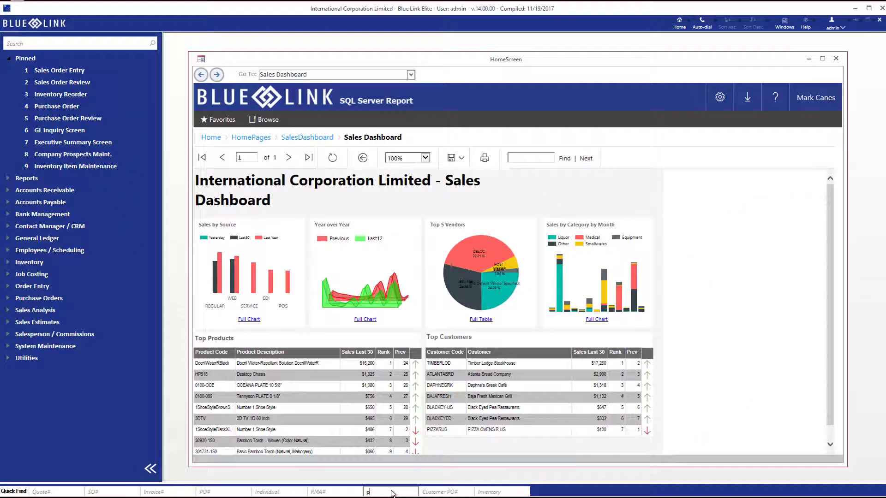
Run a Quick Find customer lookup for 'pea', then cancel the Choose Customer matches.
{"action": "type", "text": "pea"}
{"action": "key", "text": "Return"}
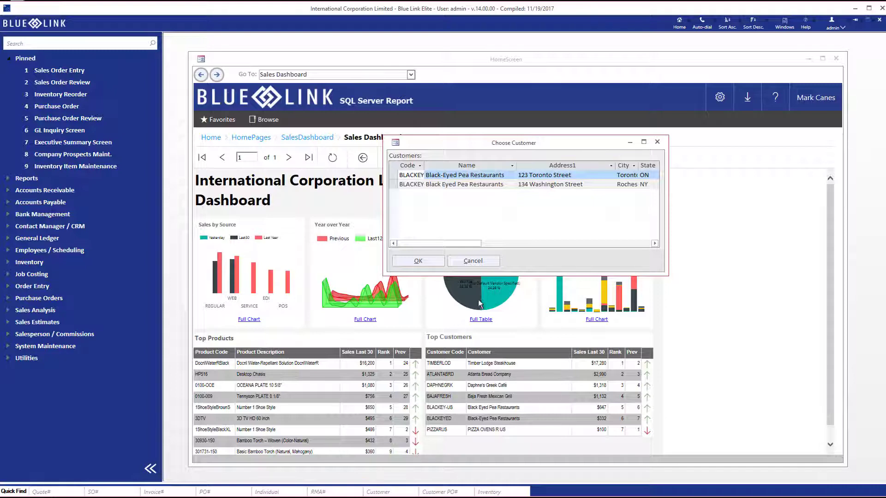
{"action": "left_click", "coordinate": [473, 262]}
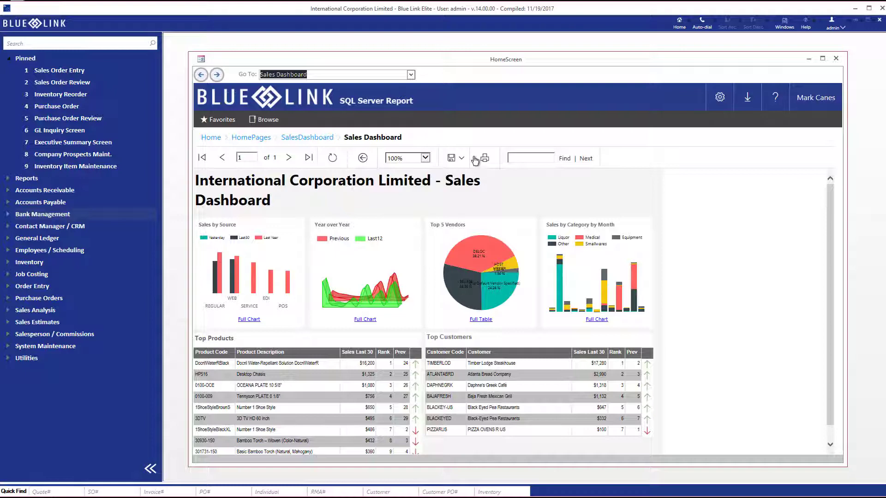
Minimize the dashboard and bring Sales Order Review, Company Prospects Maint. and General Ledger Inquiry forward.
{"action": "left_click", "coordinate": [809, 59]}
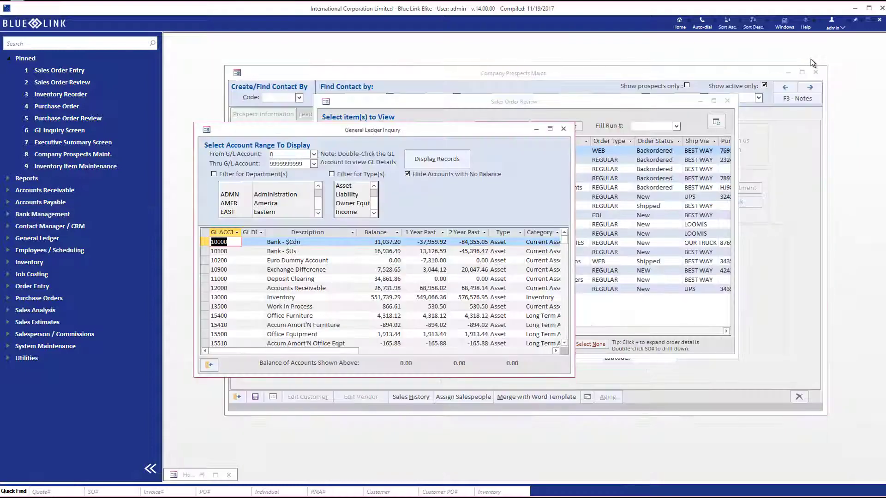
{"action": "left_click", "coordinate": [397, 102]}
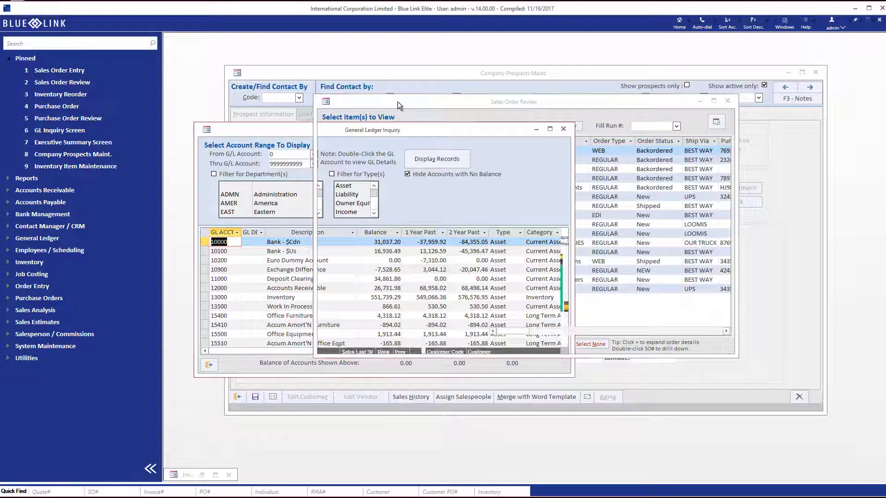
{"action": "left_click", "coordinate": [486, 73]}
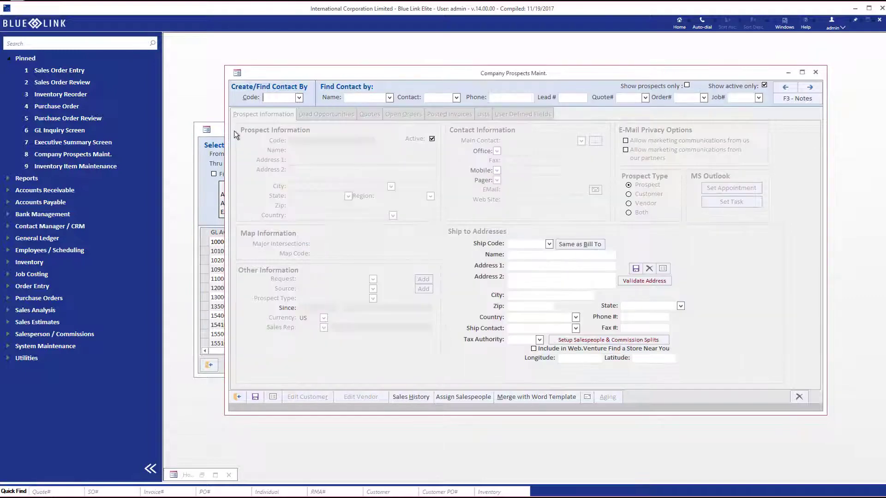
{"action": "left_click", "coordinate": [215, 130]}
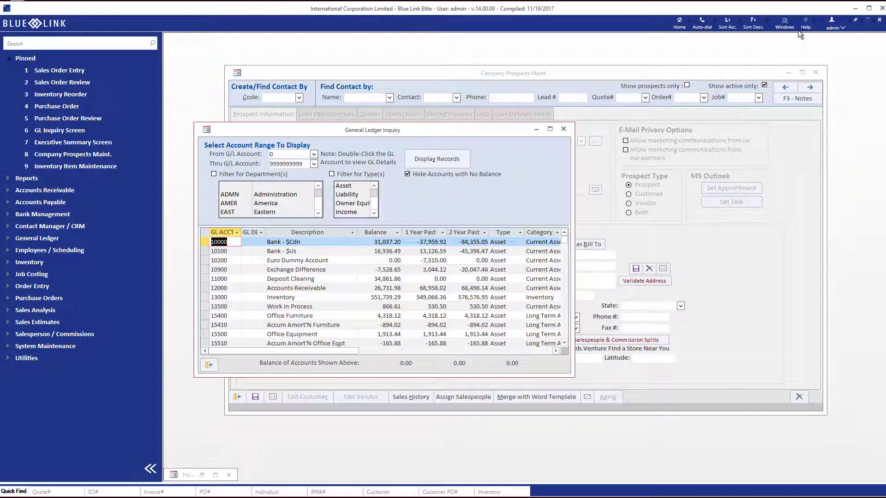
Switch among open windows from the Windows dropdown, ending on Purchase Order Review.
{"action": "left_click", "coordinate": [786, 22]}
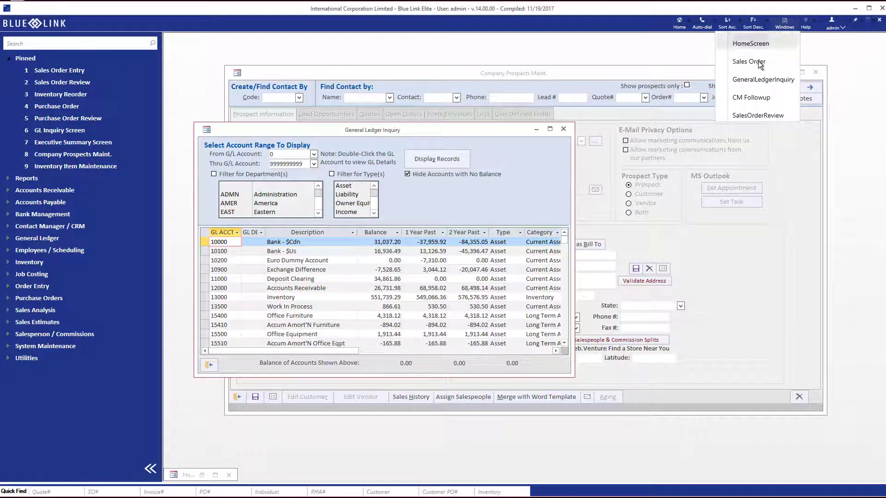
{"action": "left_click", "coordinate": [749, 116]}
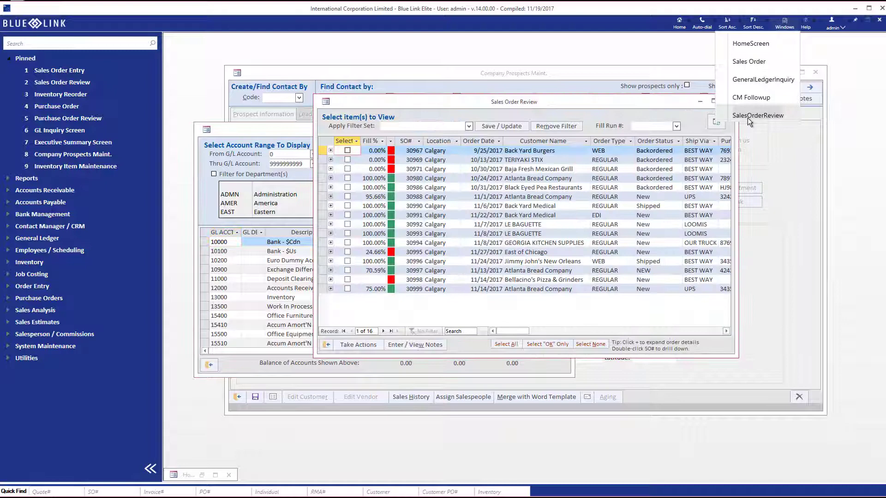
{"action": "left_click", "coordinate": [748, 98]}
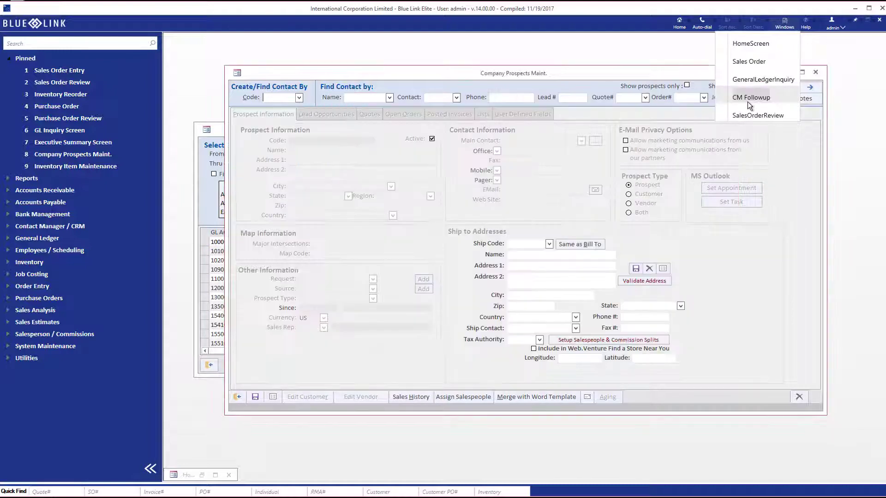
{"action": "left_click", "coordinate": [756, 80]}
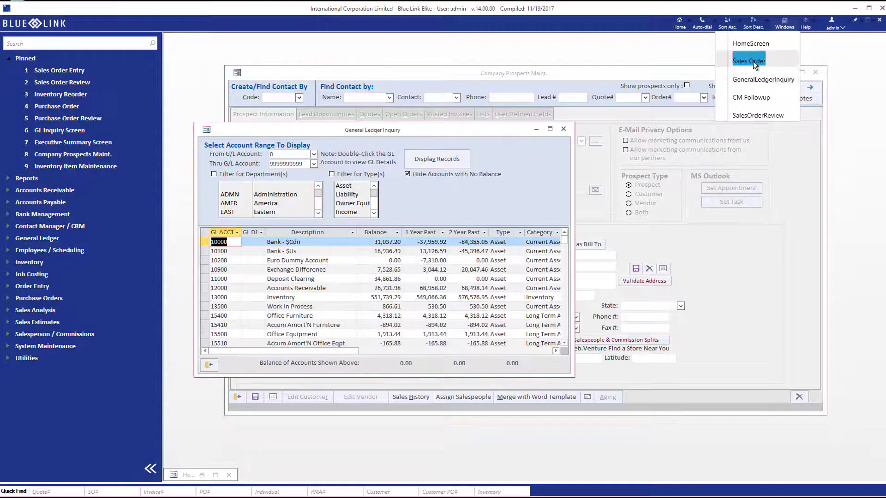
{"action": "left_click", "coordinate": [753, 61]}
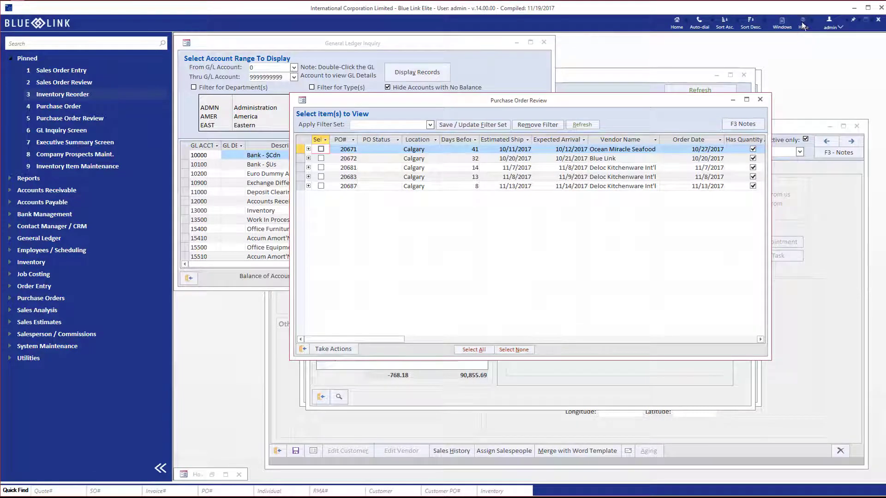
{"action": "left_click", "coordinate": [804, 22]}
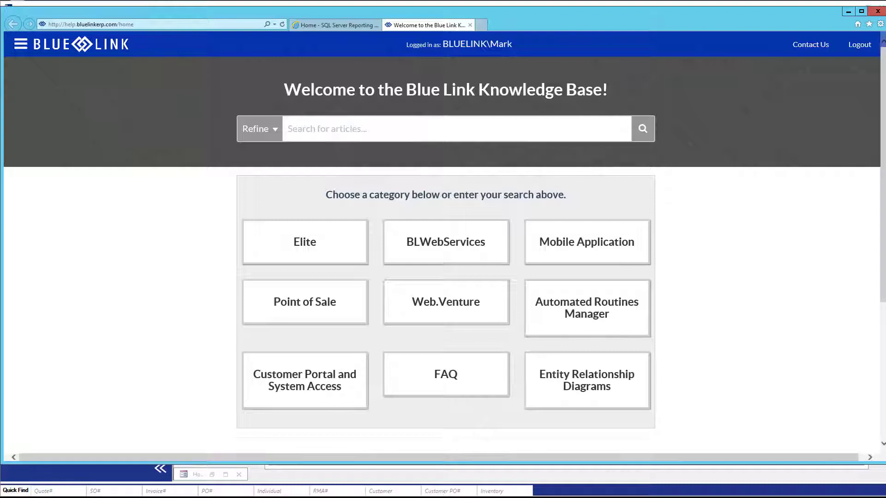
{"action": "left_click", "coordinate": [849, 14]}
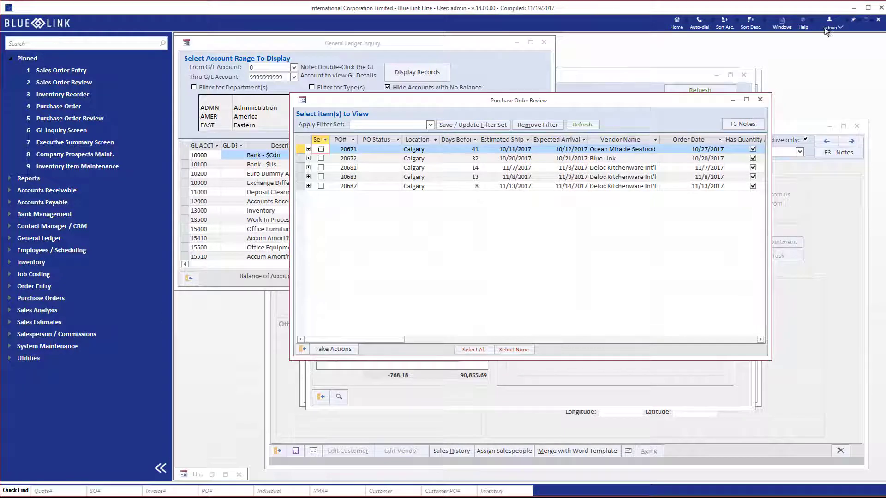
Open User Preferences from the admin menu and expand the Home Page URL choices.
{"action": "left_click", "coordinate": [834, 28]}
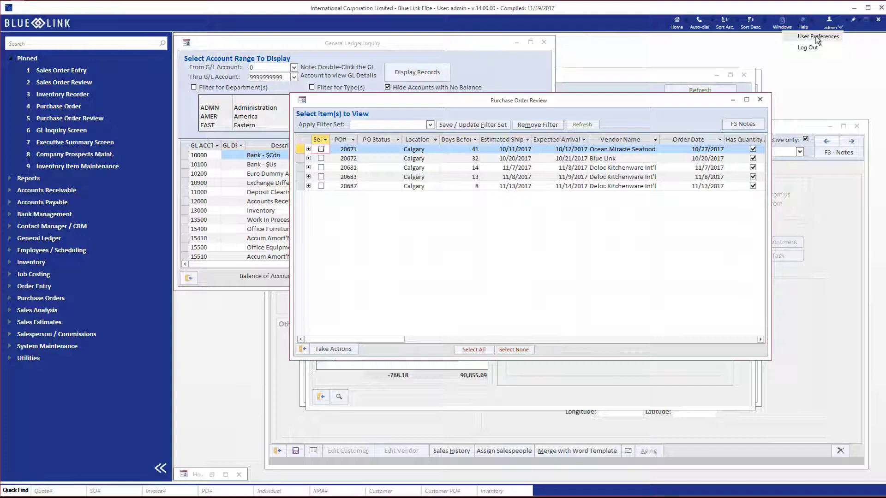
{"action": "left_click", "coordinate": [816, 36]}
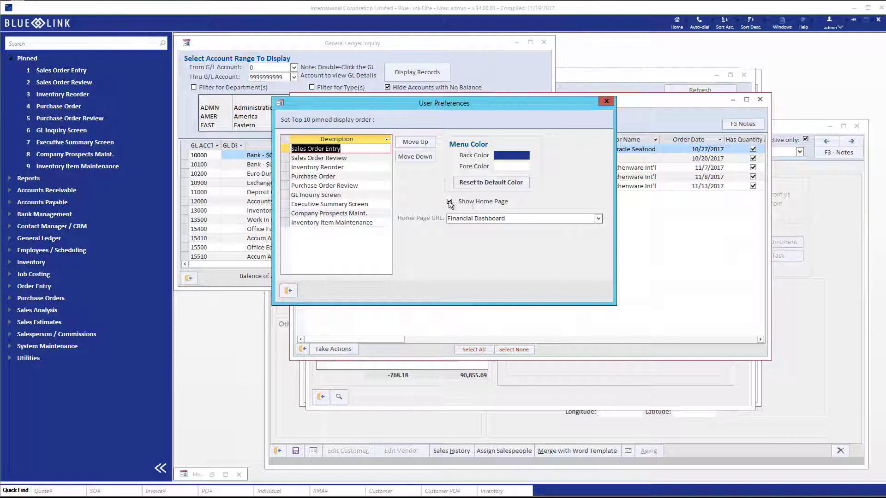
{"action": "left_click", "coordinate": [599, 219]}
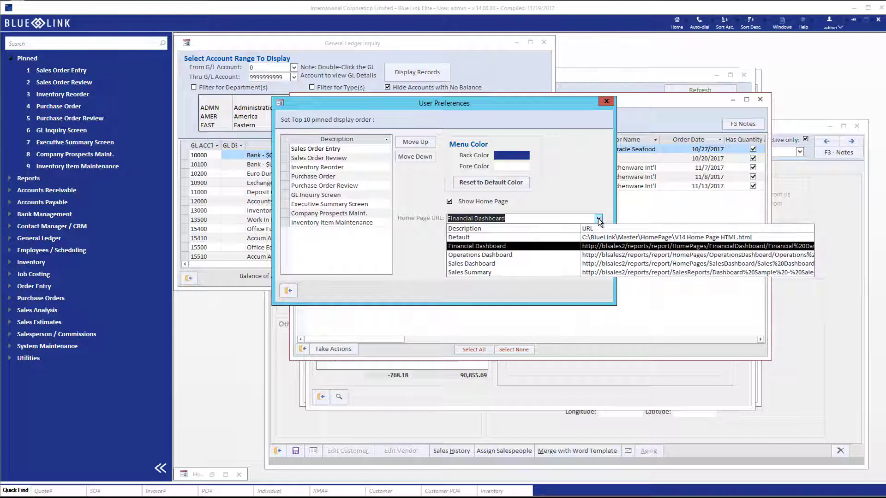
Close the Home Page URL list, keeping Financial Dashboard as the home page.
{"action": "left_click", "coordinate": [599, 219]}
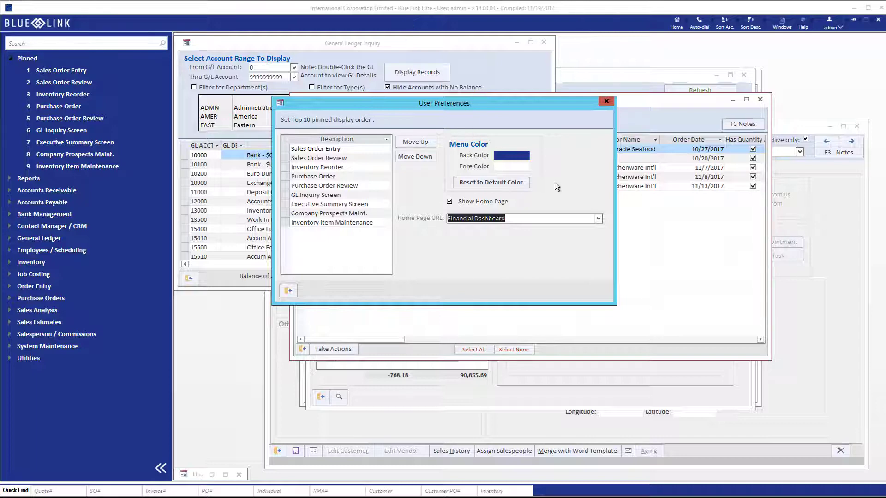
Set the menu Back Color to orange, then reset it to the default dark blue.
{"action": "left_click", "coordinate": [506, 156]}
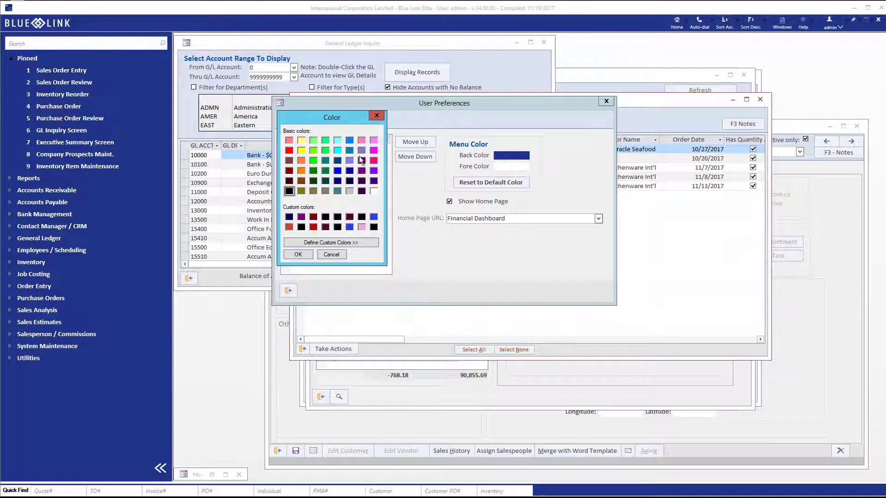
{"action": "left_click", "coordinate": [302, 171]}
{"action": "left_click", "coordinate": [297, 255]}
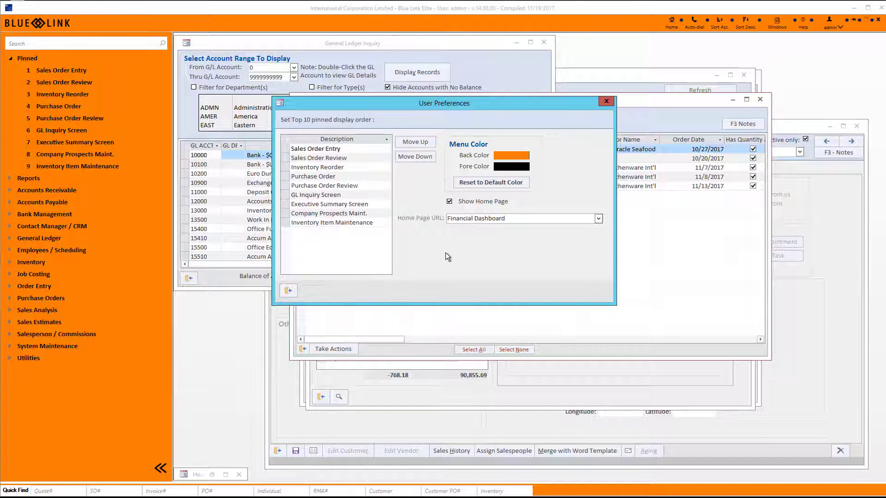
{"action": "left_click", "coordinate": [495, 184]}
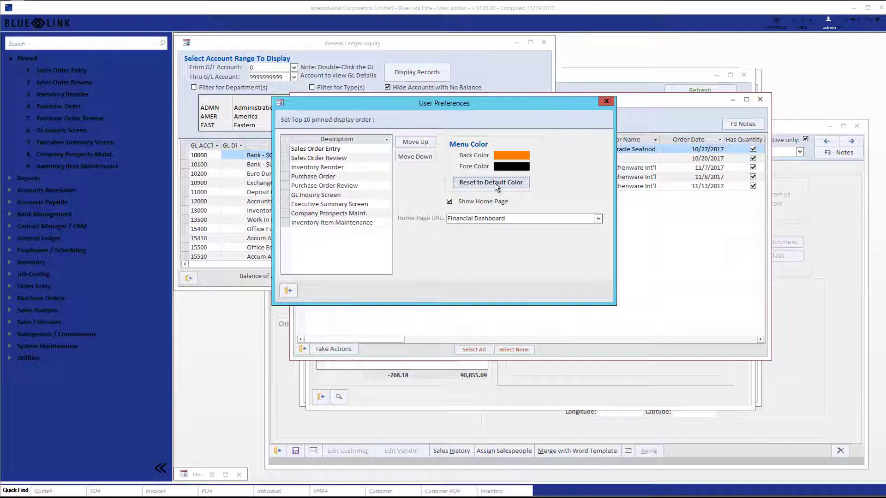